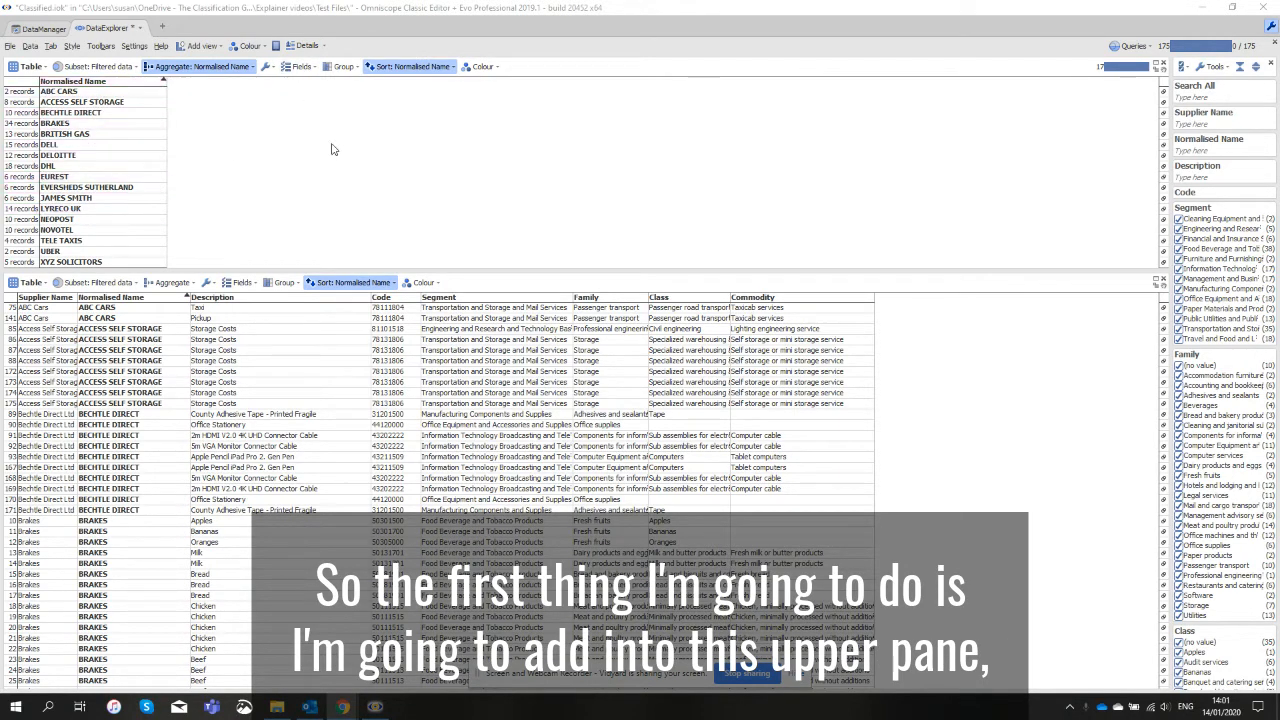
Add the Segment, Family, Class and Commodity fields to the upper aggregated supplier table.
{"action": "left_click", "coordinate": [299, 66]}
{"action": "left_click", "coordinate": [287, 143]}
{"action": "left_click", "coordinate": [287, 155]}
{"action": "left_click", "coordinate": [287, 167]}
{"action": "left_click", "coordinate": [287, 178]}
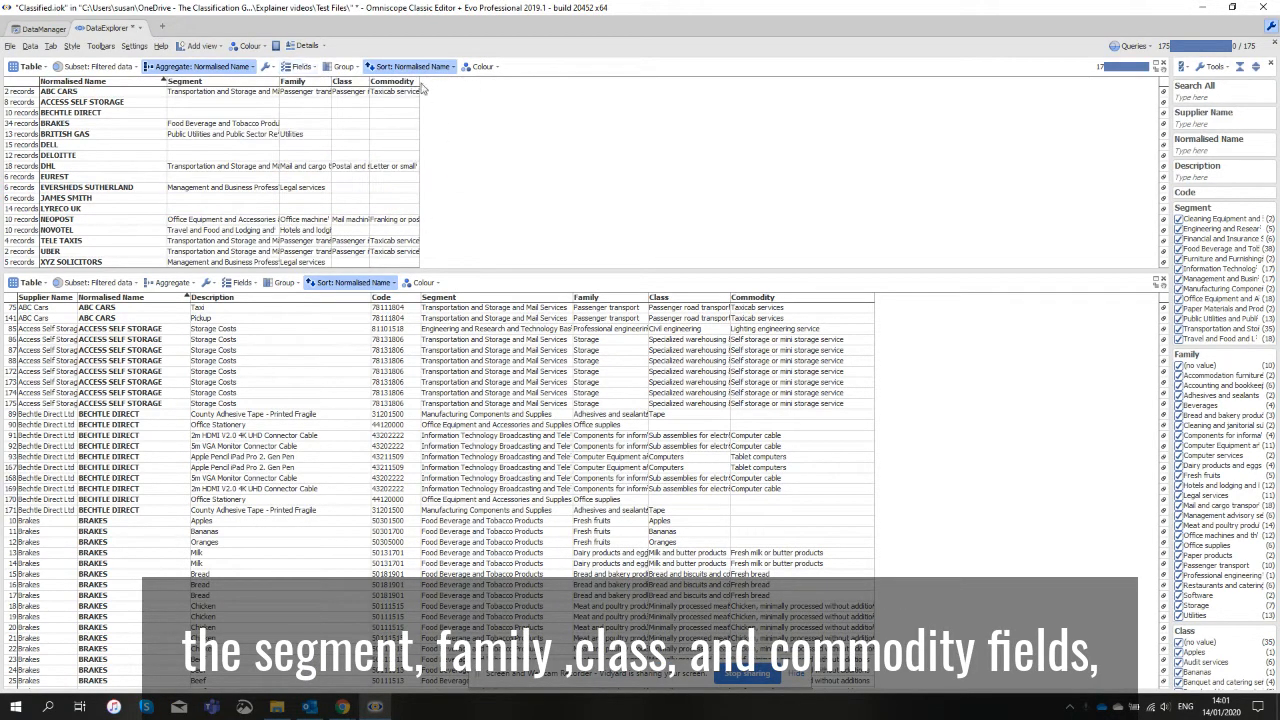
Widen the Commodity, Class, Family and Segment columns of the upper table so their descriptions are readable.
{"action": "left_click_drag", "start_coordinate": [421, 86], "coordinate": [493, 86]}
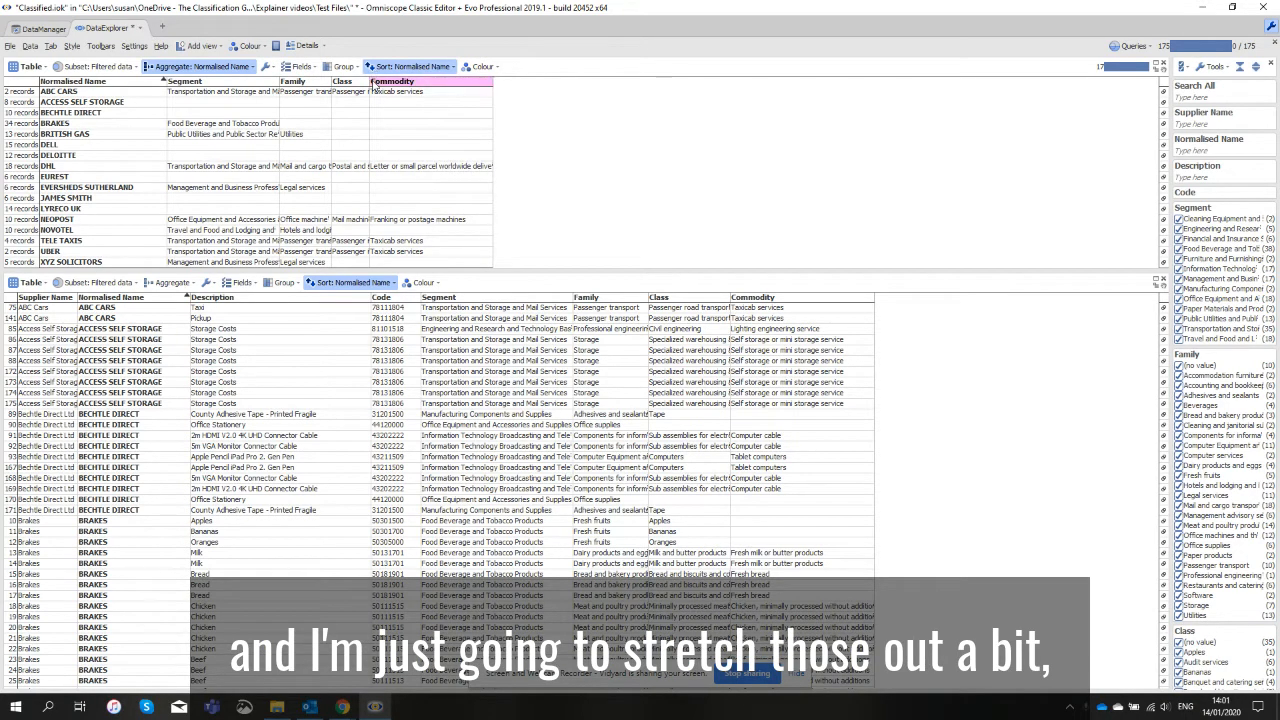
{"action": "left_click_drag", "start_coordinate": [371, 86], "coordinate": [462, 86]}
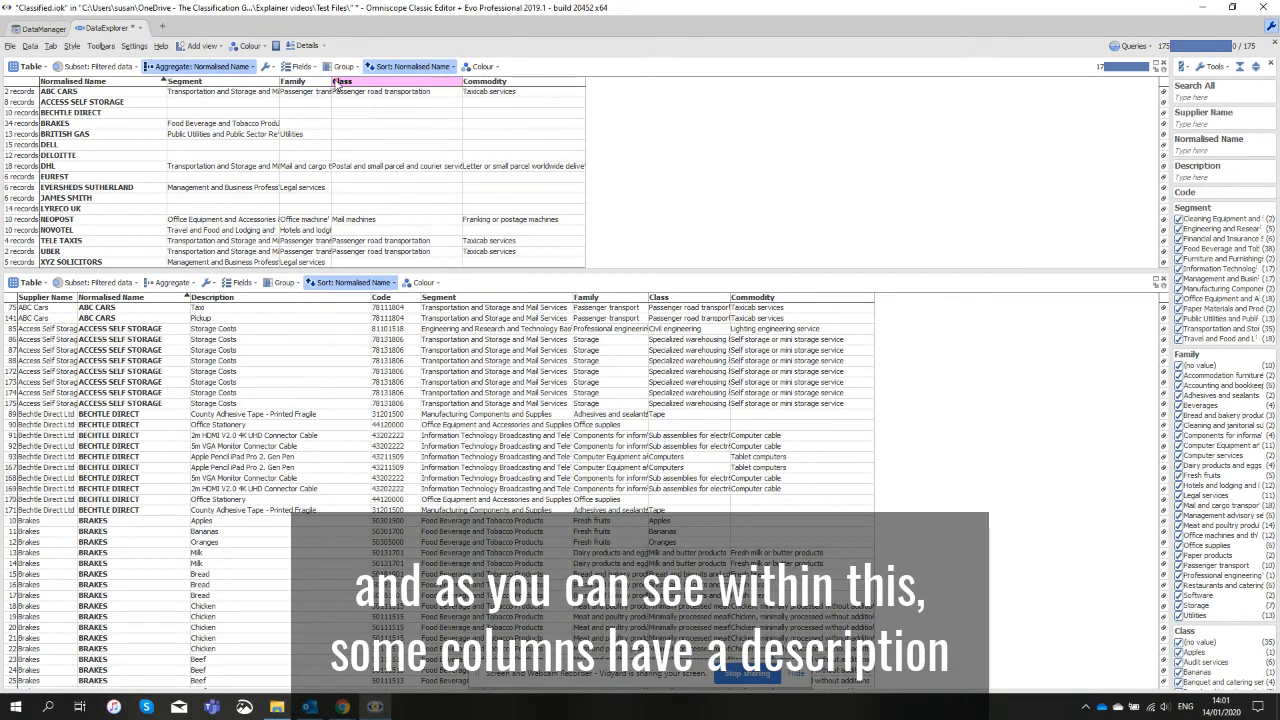
{"action": "left_click_drag", "start_coordinate": [332, 86], "coordinate": [412, 86]}
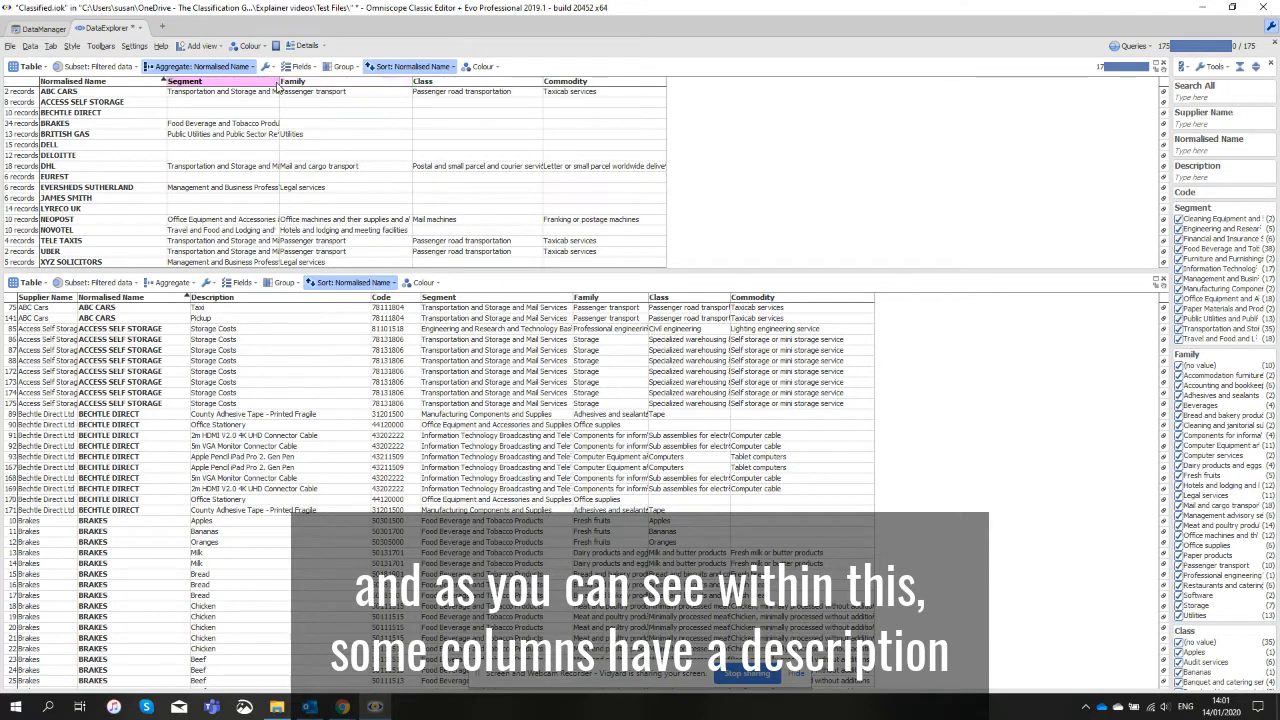
{"action": "left_click_drag", "start_coordinate": [279, 86], "coordinate": [337, 86]}
Select the suppliers with a blank Segment in the upper table and keep only their records.
{"action": "left_click", "coordinate": [250, 93]}
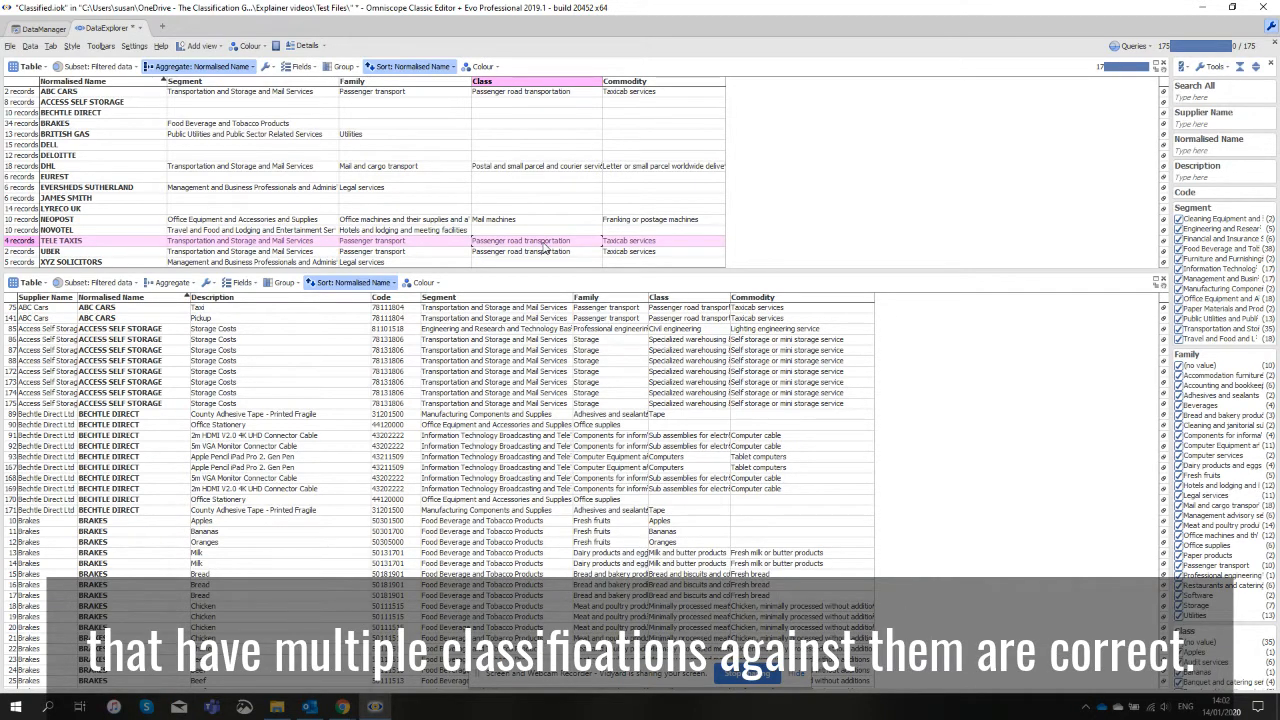
{"action": "left_click", "coordinate": [230, 104]}
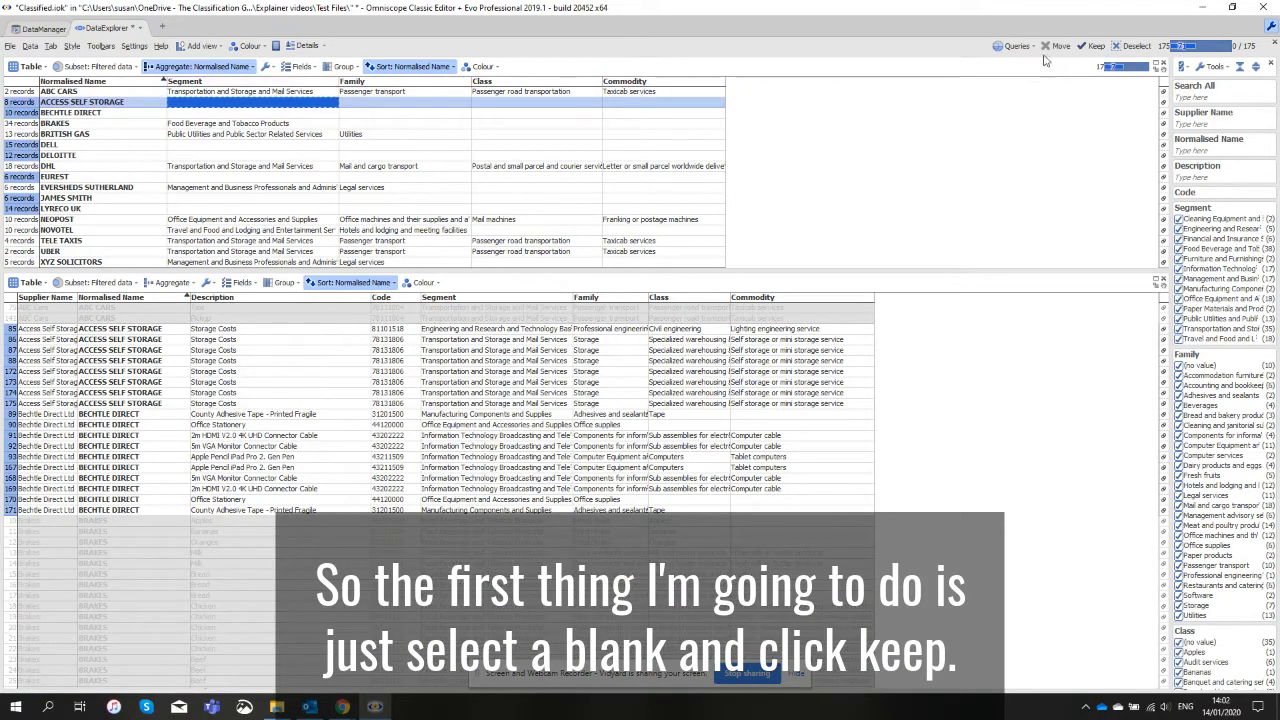
{"action": "left_click", "coordinate": [1097, 48]}
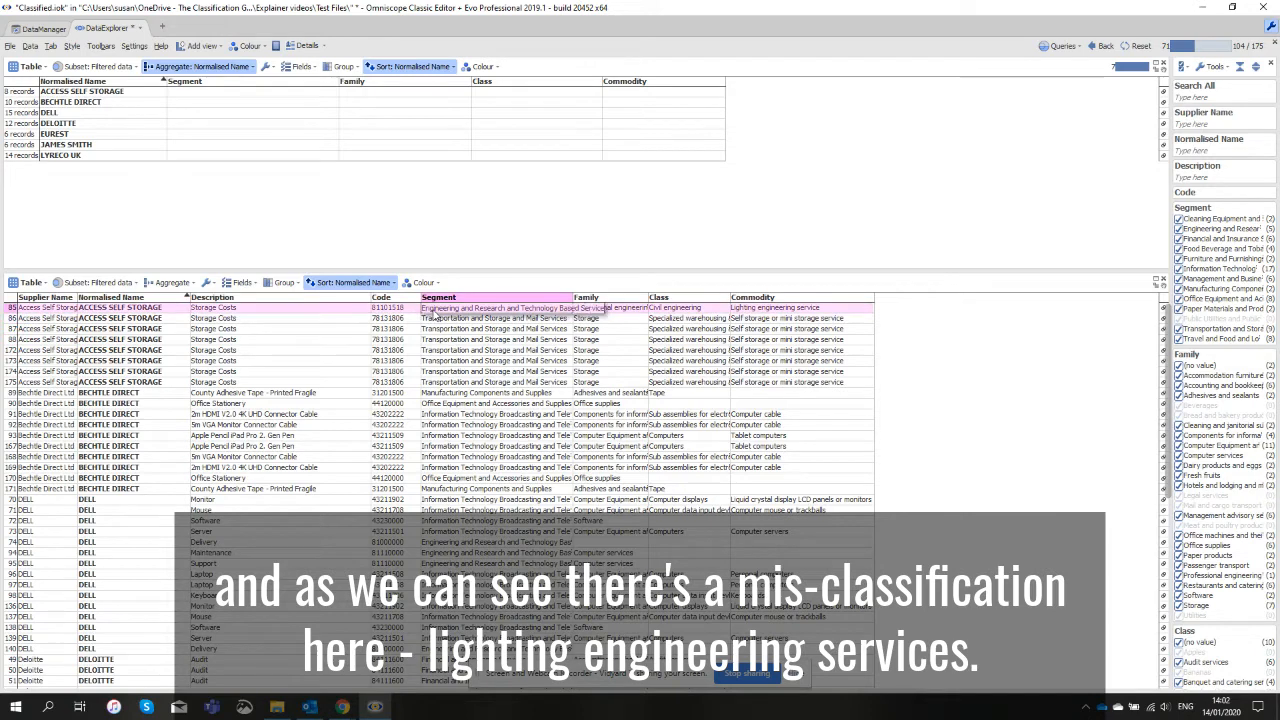
Overwrite the Code through Commodity values of the misclassified first Access Self Storage record with those of the self storage record below it.
{"action": "left_click", "coordinate": [764, 314]}
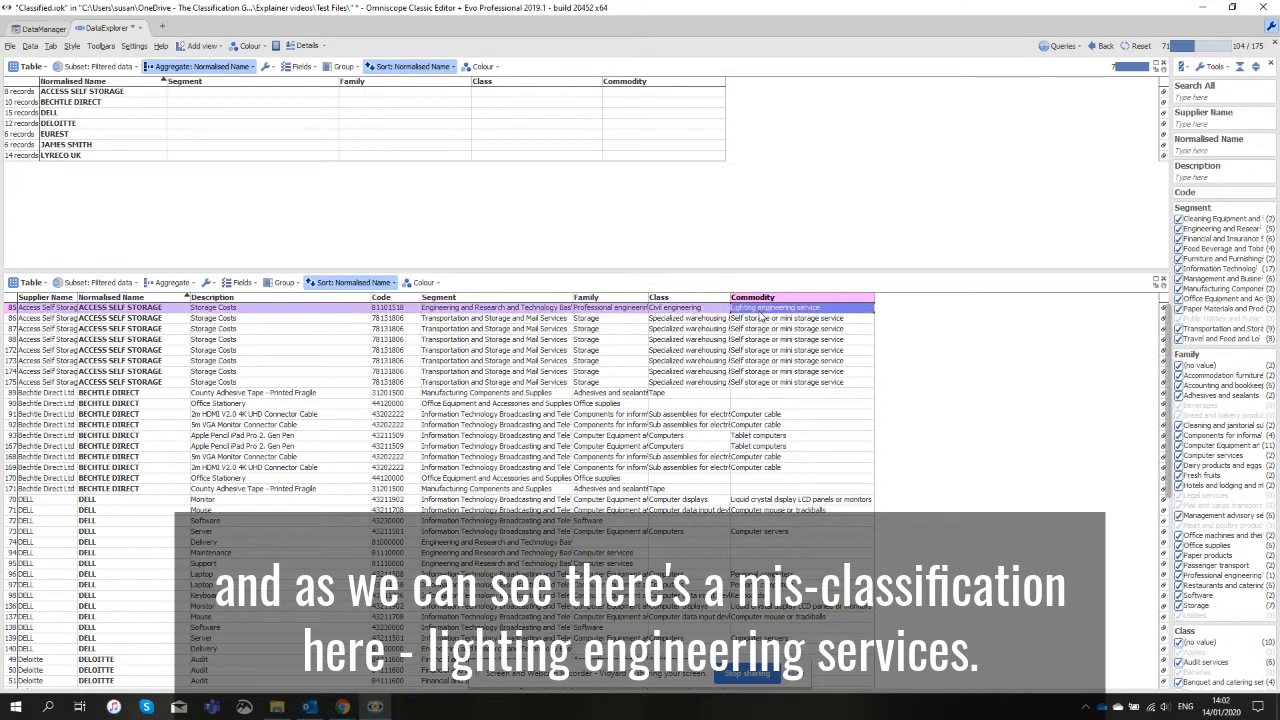
{"action": "left_click_drag", "start_coordinate": [416, 303], "coordinate": [414, 304]}
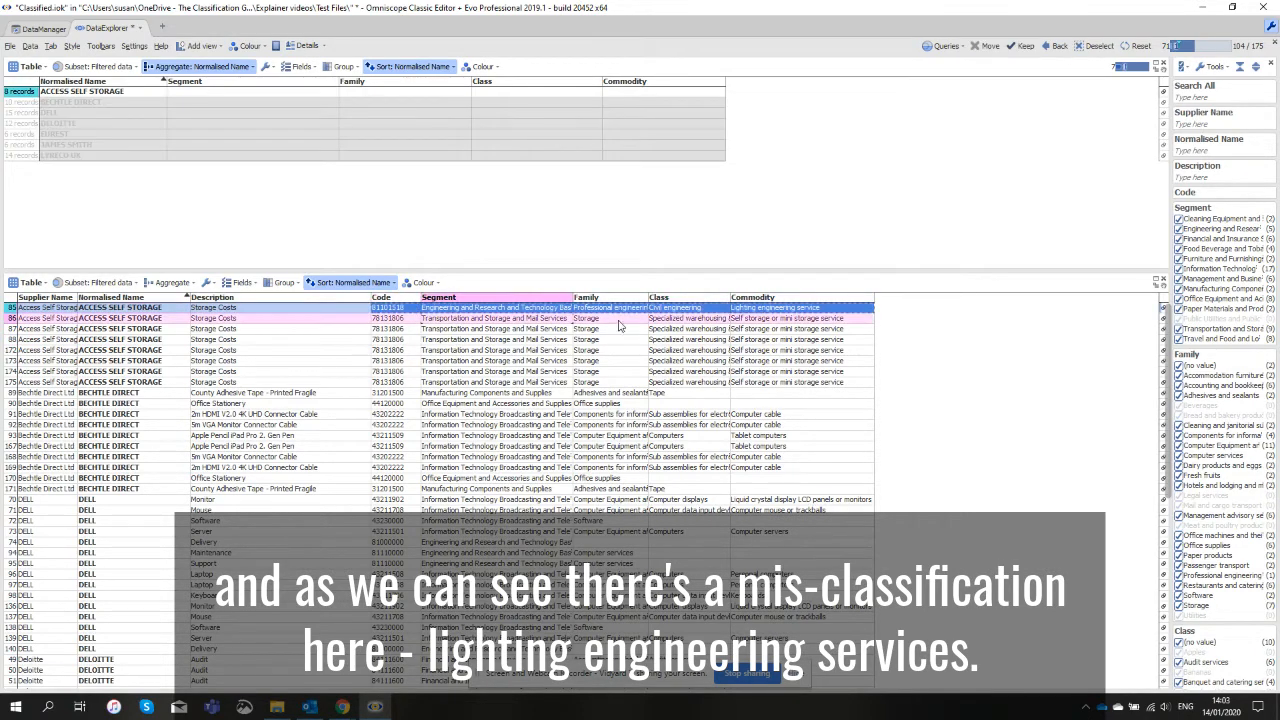
{"action": "left_click_drag", "start_coordinate": [792, 317], "coordinate": [414, 312]}
{"action": "left_click", "coordinate": [410, 318]}
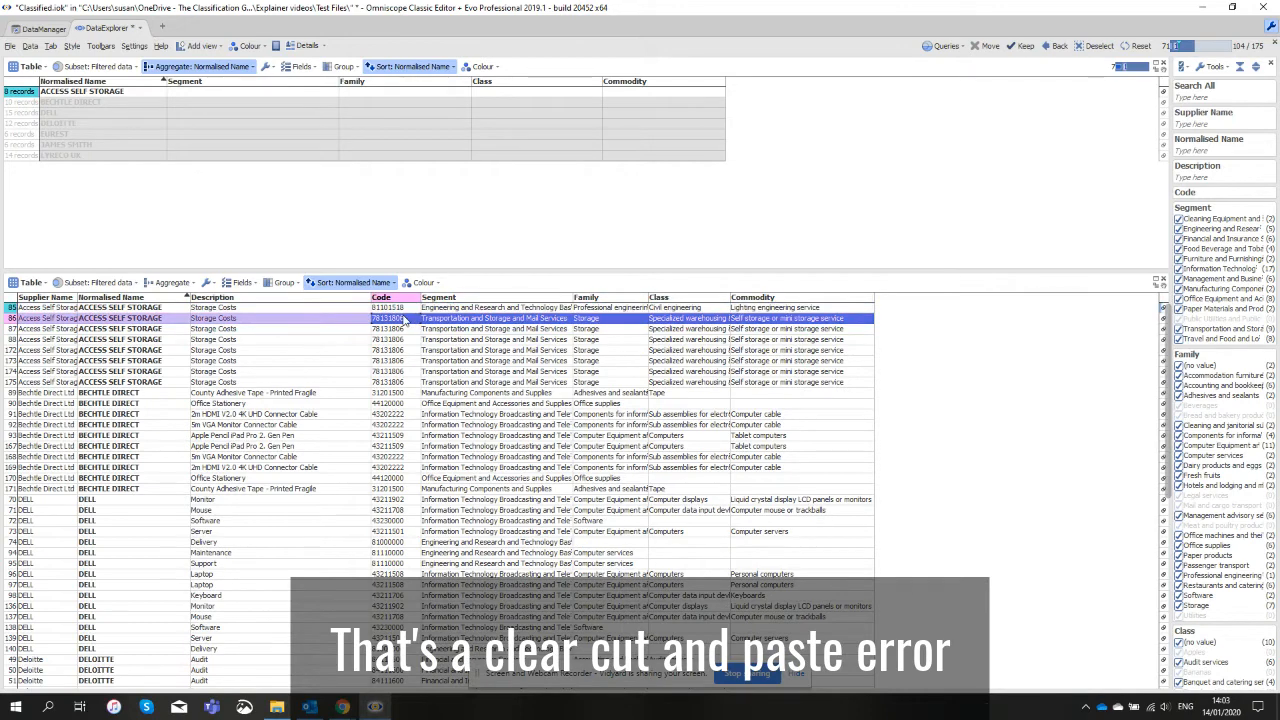
{"action": "left_click_drag", "start_coordinate": [404, 319], "coordinate": [402, 309]}
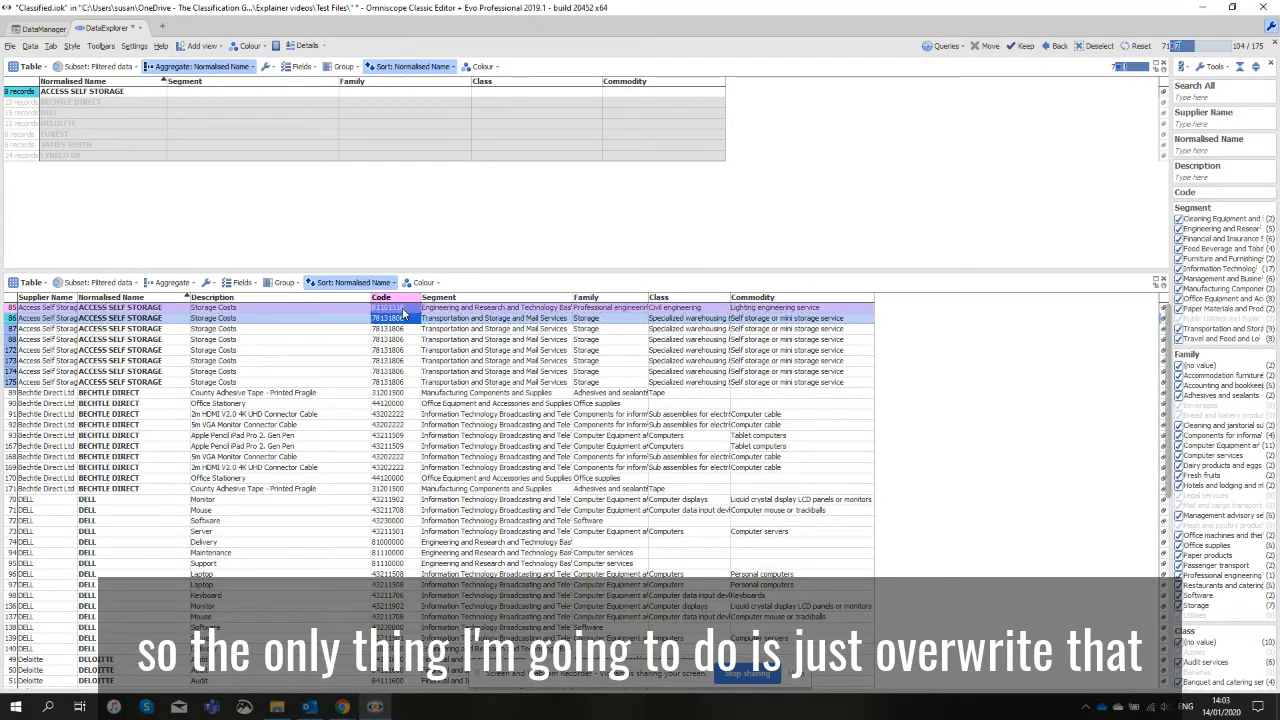
{"action": "type", "text": "78131806\tTransportation and Storage and Mail Services\tStorage\tSpecialized warehousing and storage\tSelf storage or mini storage service"}
{"action": "left_click", "coordinate": [453, 326]}
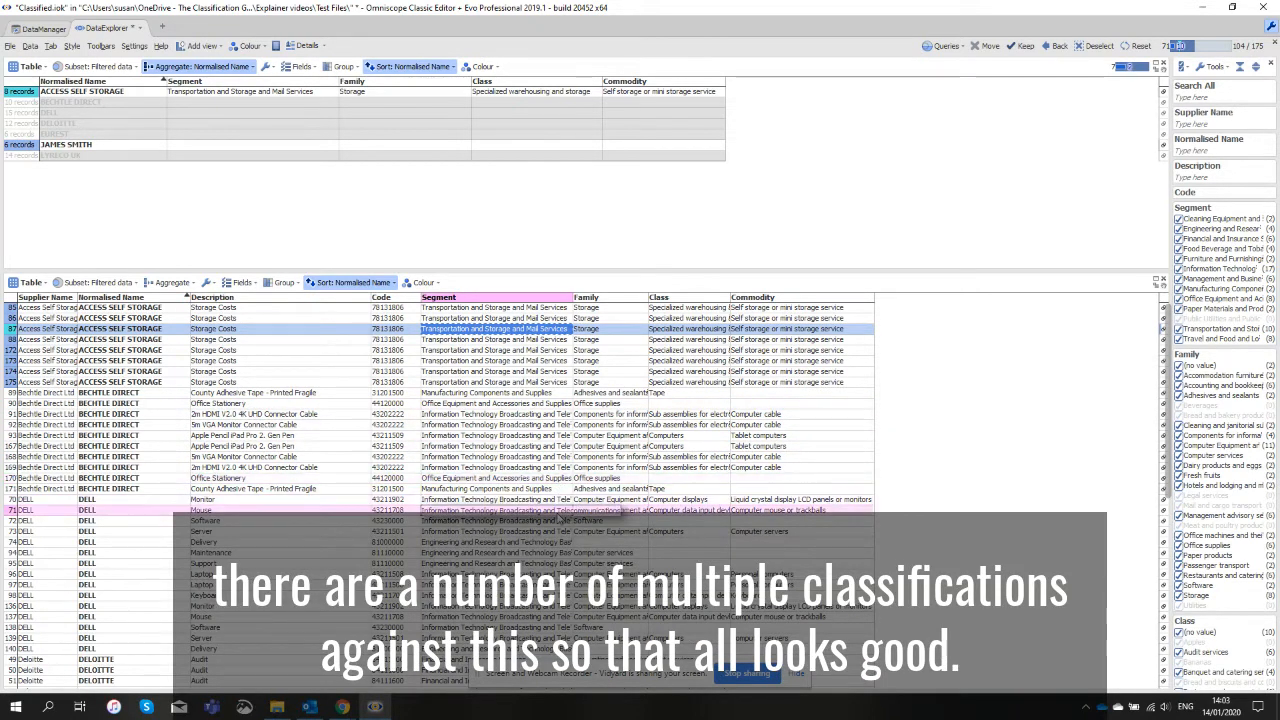
Check the classifications of the remaining suppliers in the lower table and reset the record filter.
{"action": "scroll", "coordinate": [549, 546], "scroll_direction": "down", "scroll_amount": 2}
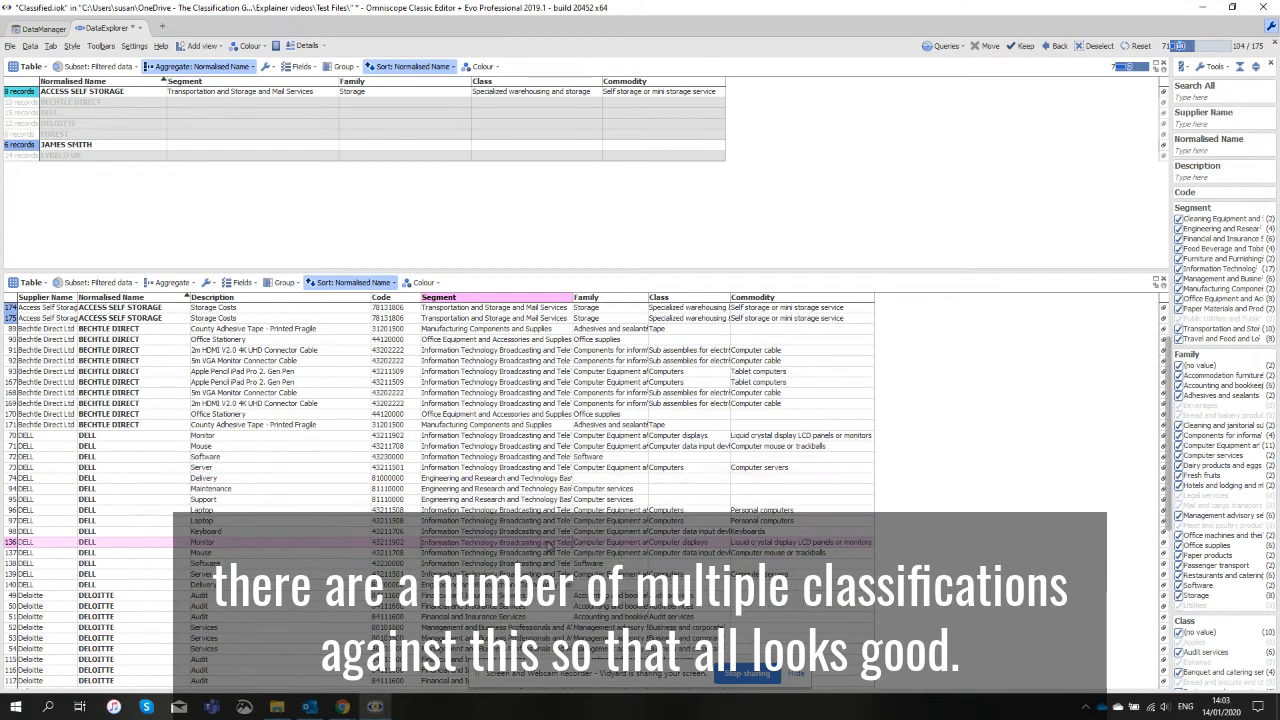
{"action": "scroll", "coordinate": [549, 546], "scroll_direction": "down", "scroll_amount": 7}
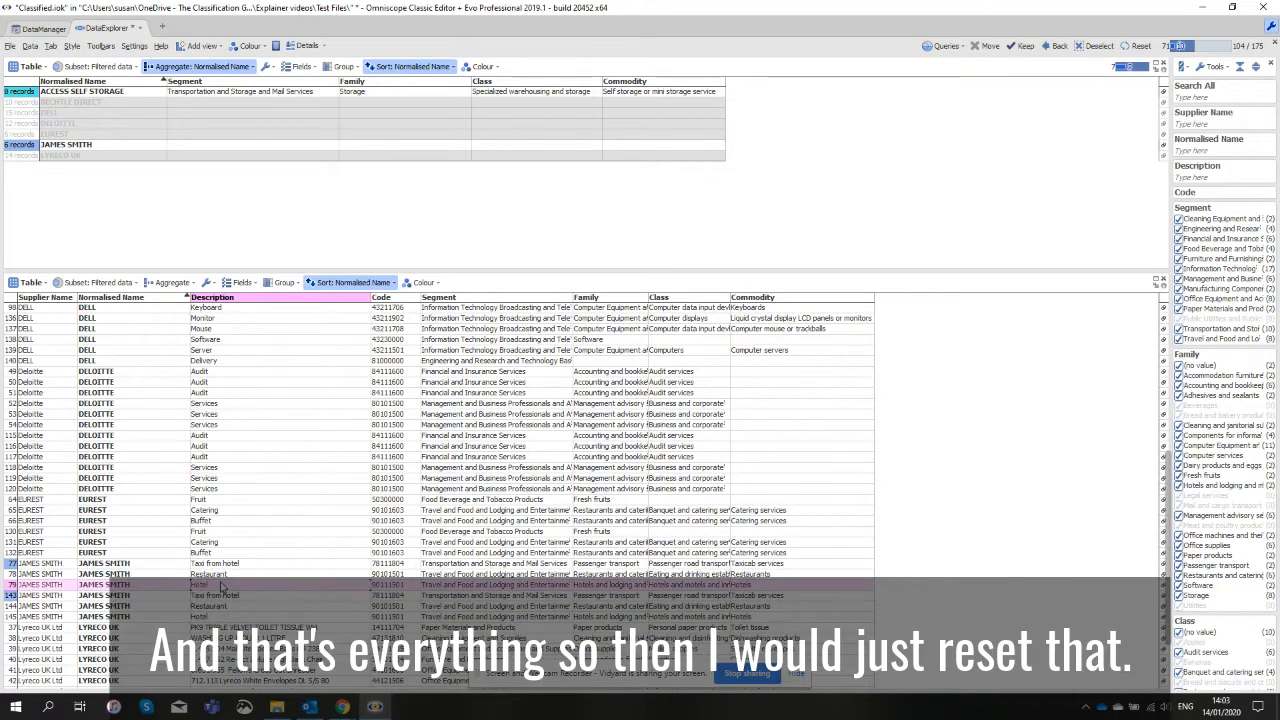
{"action": "scroll", "coordinate": [220, 586], "scroll_direction": "down", "scroll_amount": 2}
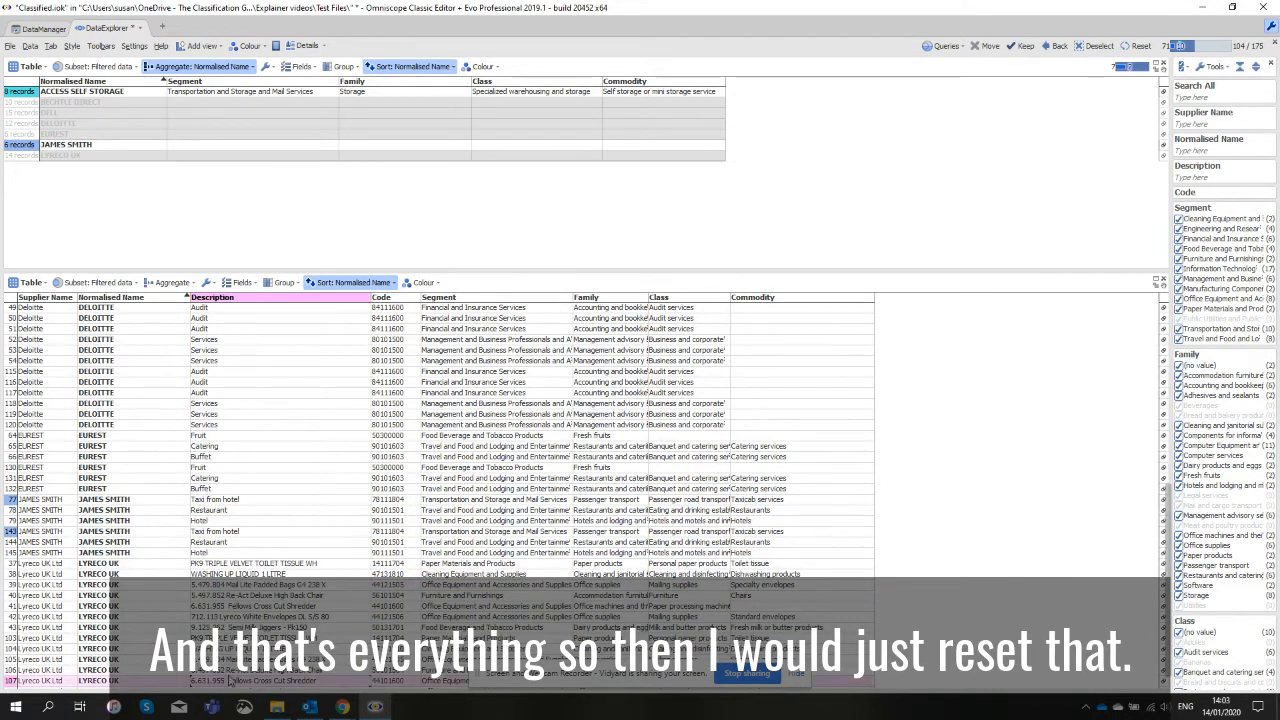
{"action": "scroll", "coordinate": [222, 592], "scroll_direction": "up", "scroll_amount": 10}
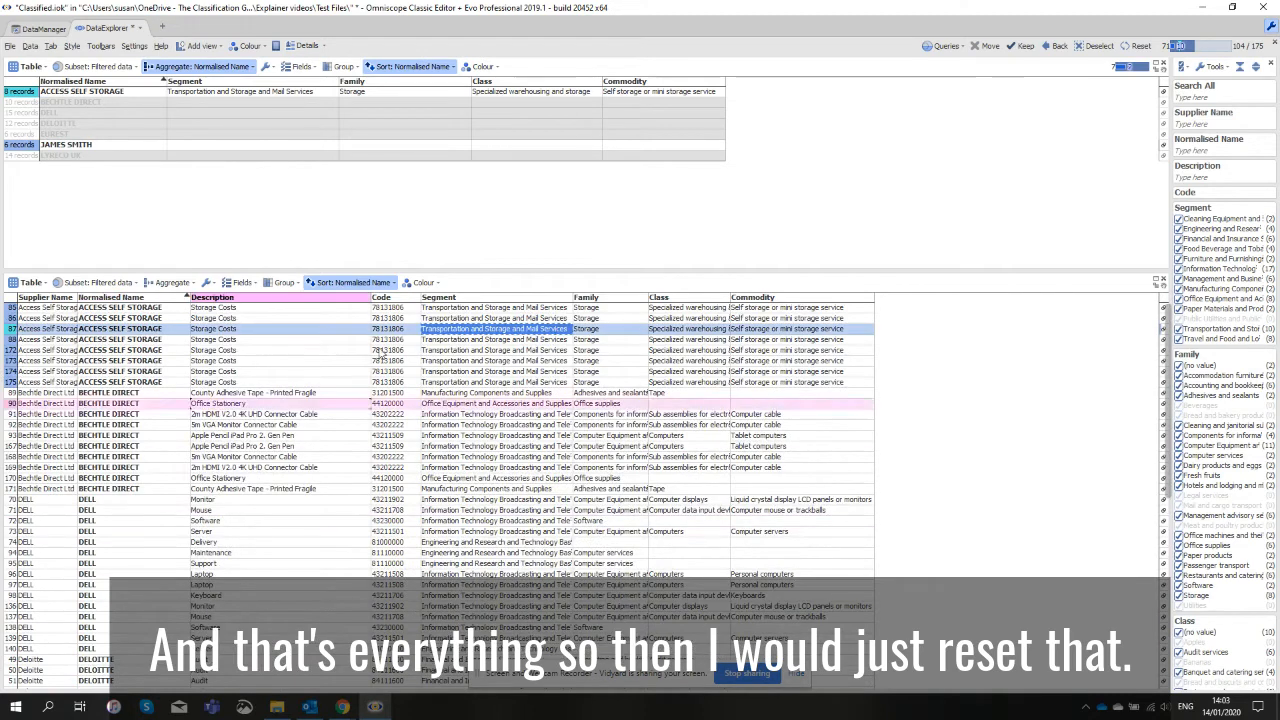
{"action": "left_click", "coordinate": [1142, 48]}
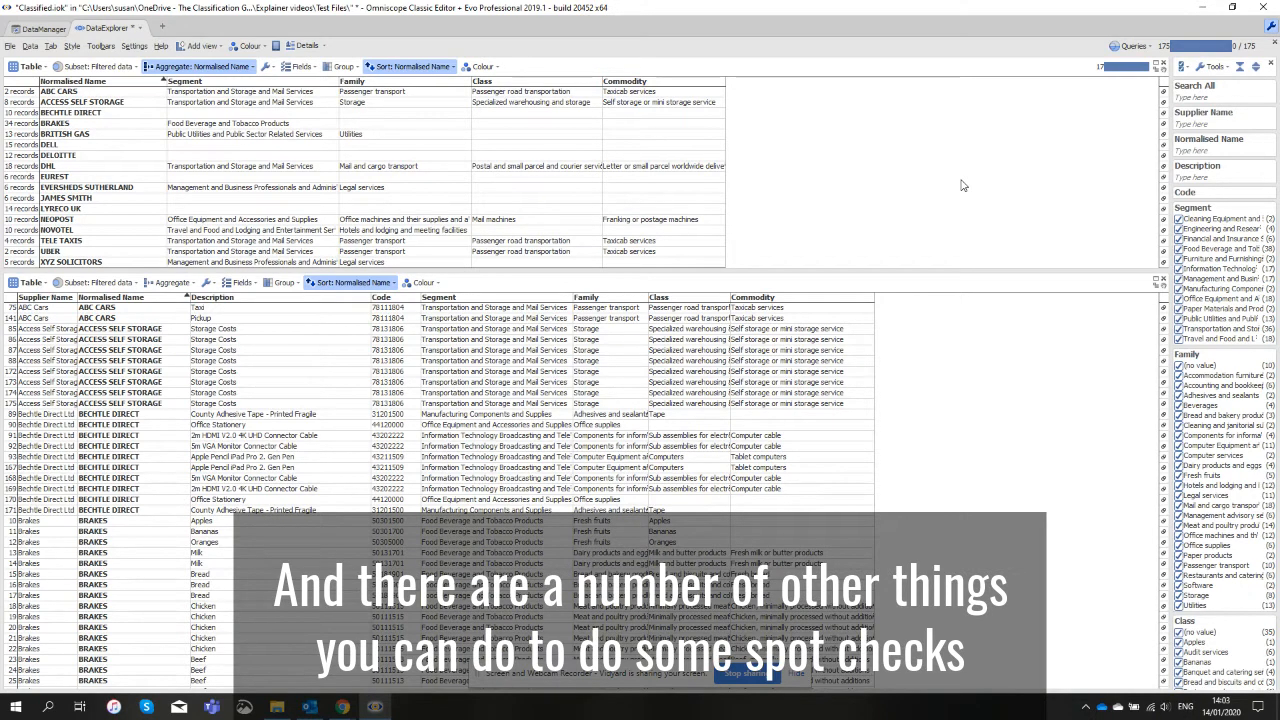
Filter the Normalised Name field by "taxi" to check the supplier's classification, and clear the filter.
{"action": "left_click", "coordinate": [1200, 149]}
{"action": "type", "text": "t"}
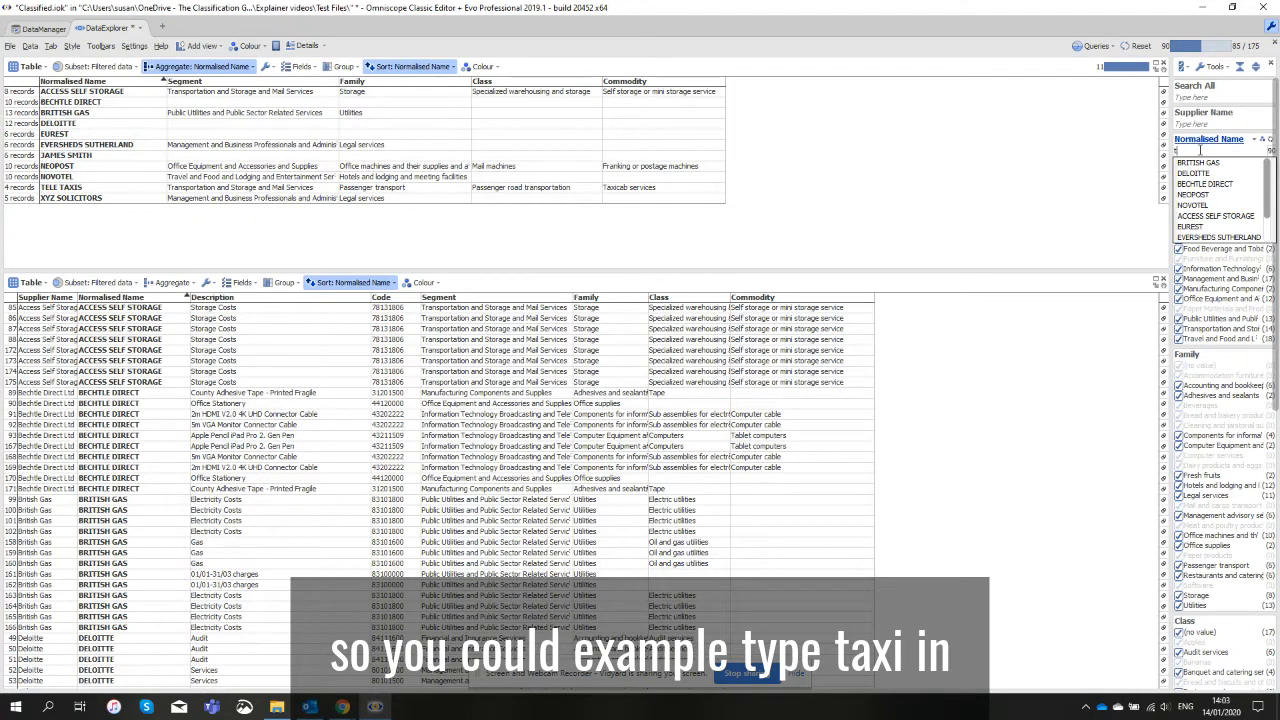
{"action": "type", "text": "ax"}
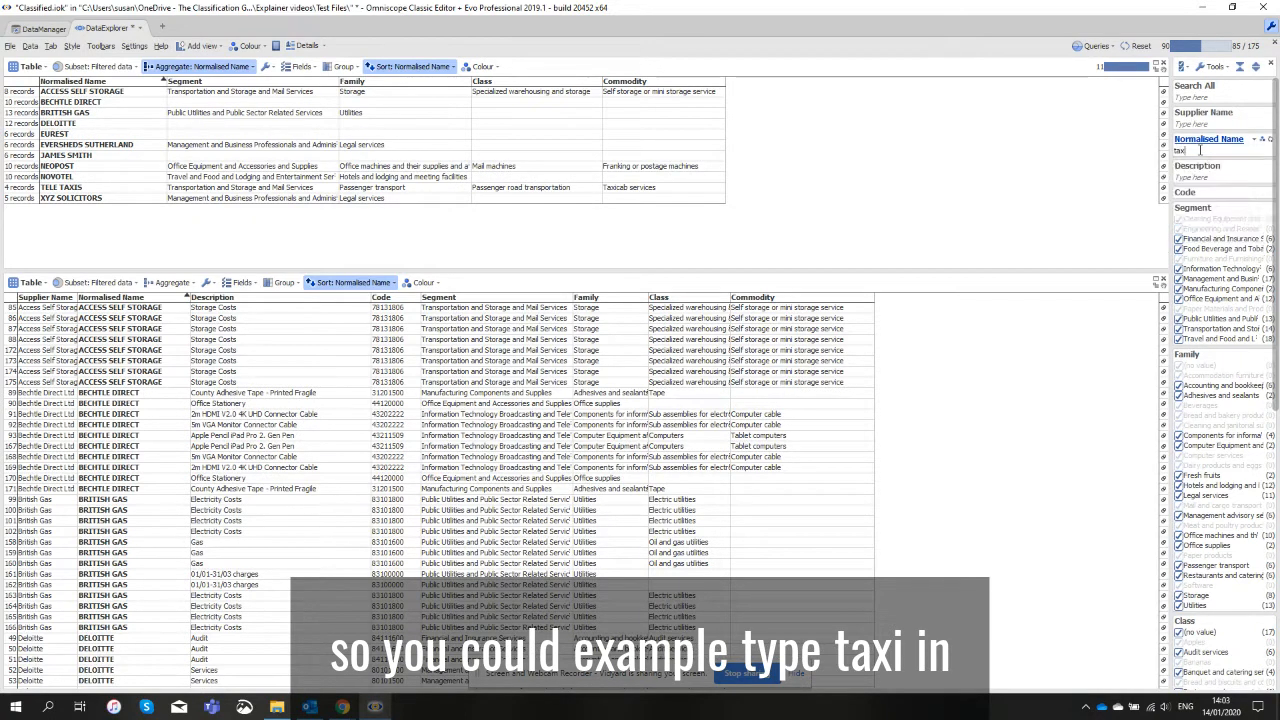
{"action": "type", "text": "i"}
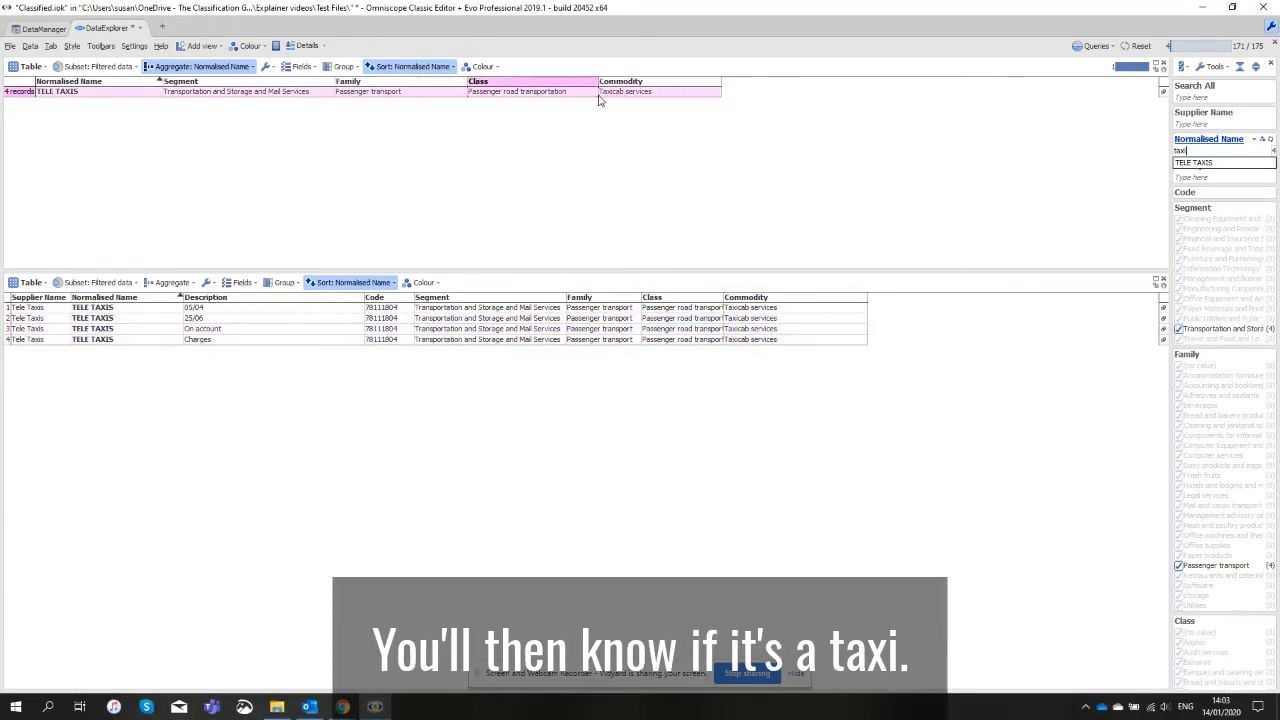
{"action": "left_click_drag", "start_coordinate": [1201, 151], "coordinate": [1148, 150]}
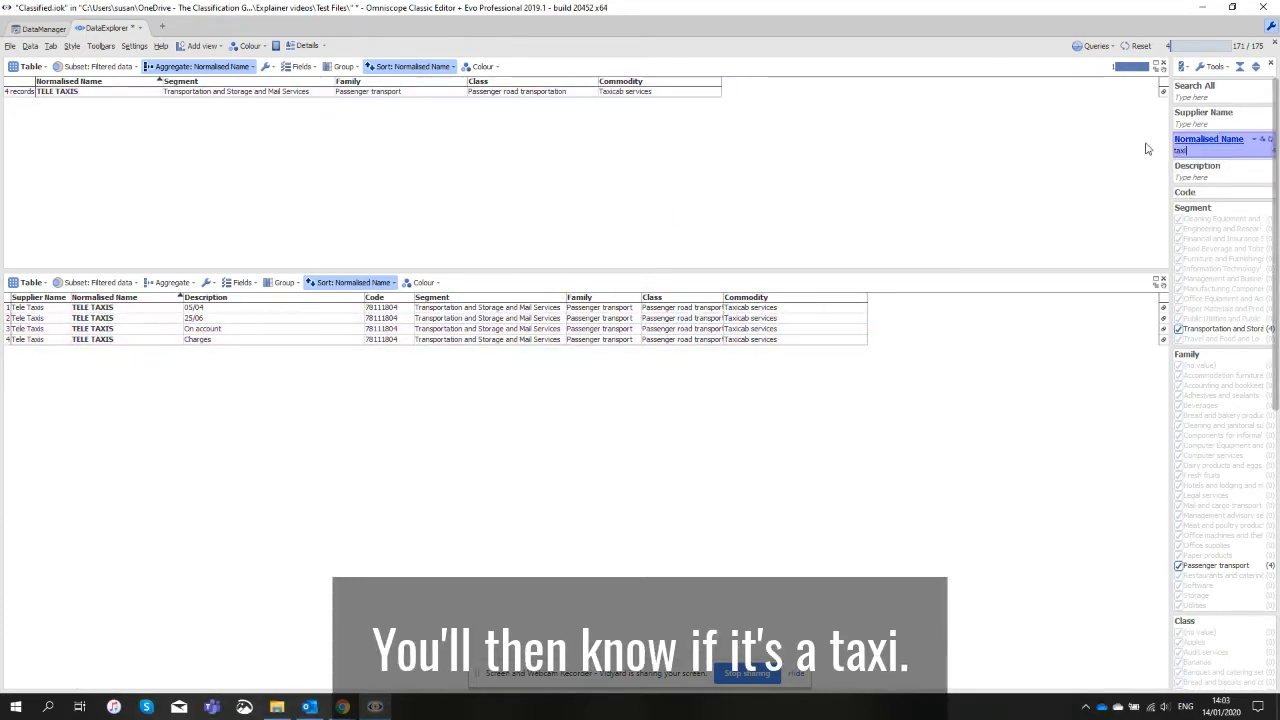
{"action": "key", "text": "BackSpace"}
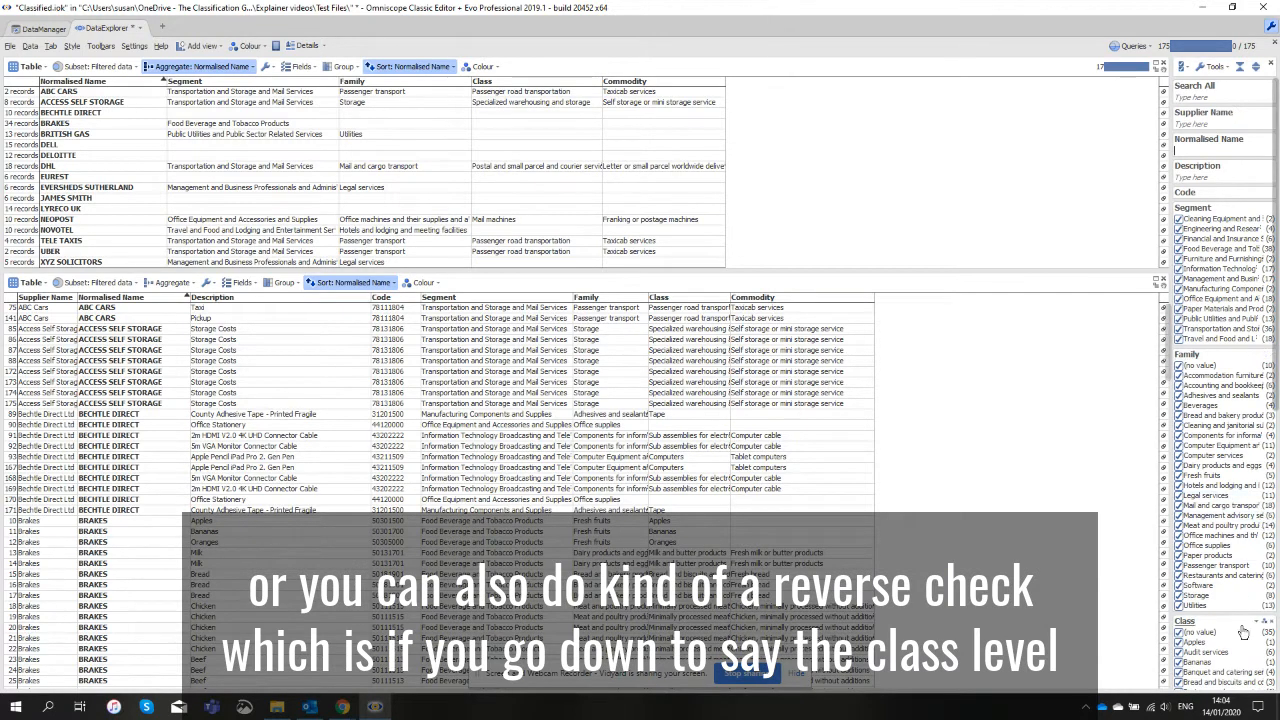
Spot-check the records with the commodity Chairs and those with Hotels, and reset the Commodity filter.
{"action": "scroll", "coordinate": [1237, 645], "scroll_direction": "down", "scroll_amount": 5}
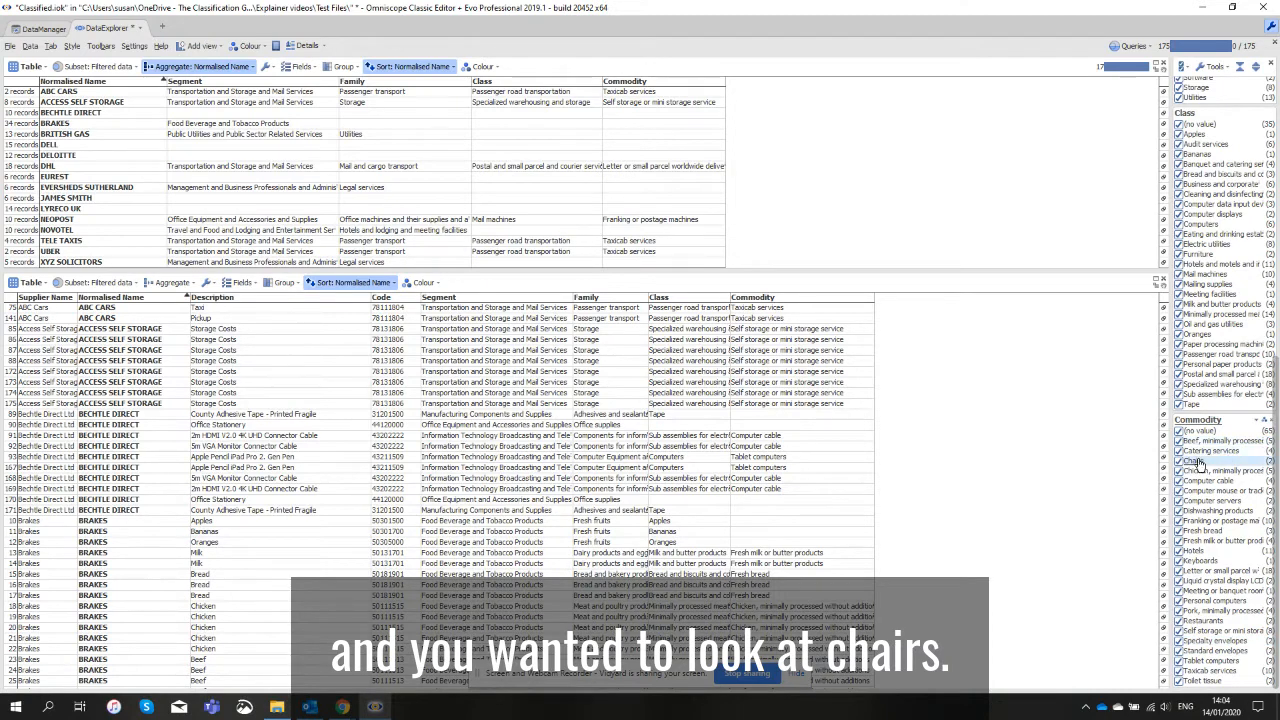
{"action": "left_click", "coordinate": [1193, 461]}
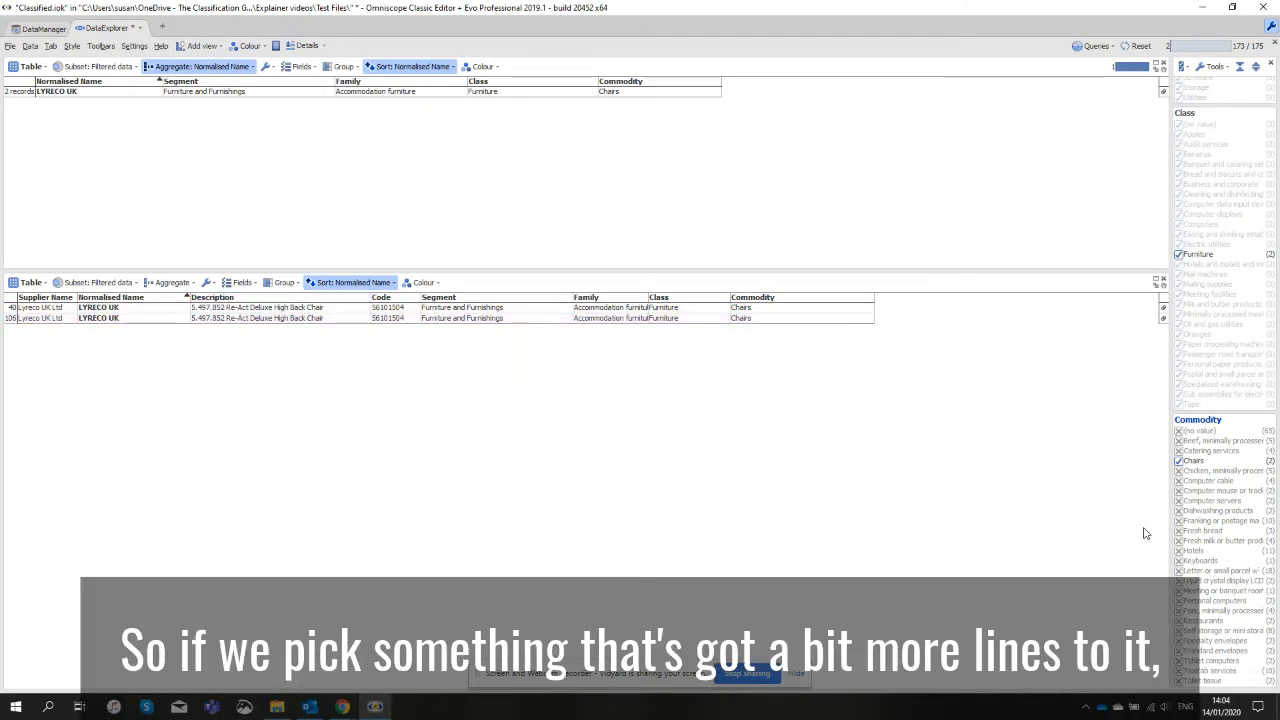
{"action": "left_click", "coordinate": [1196, 552]}
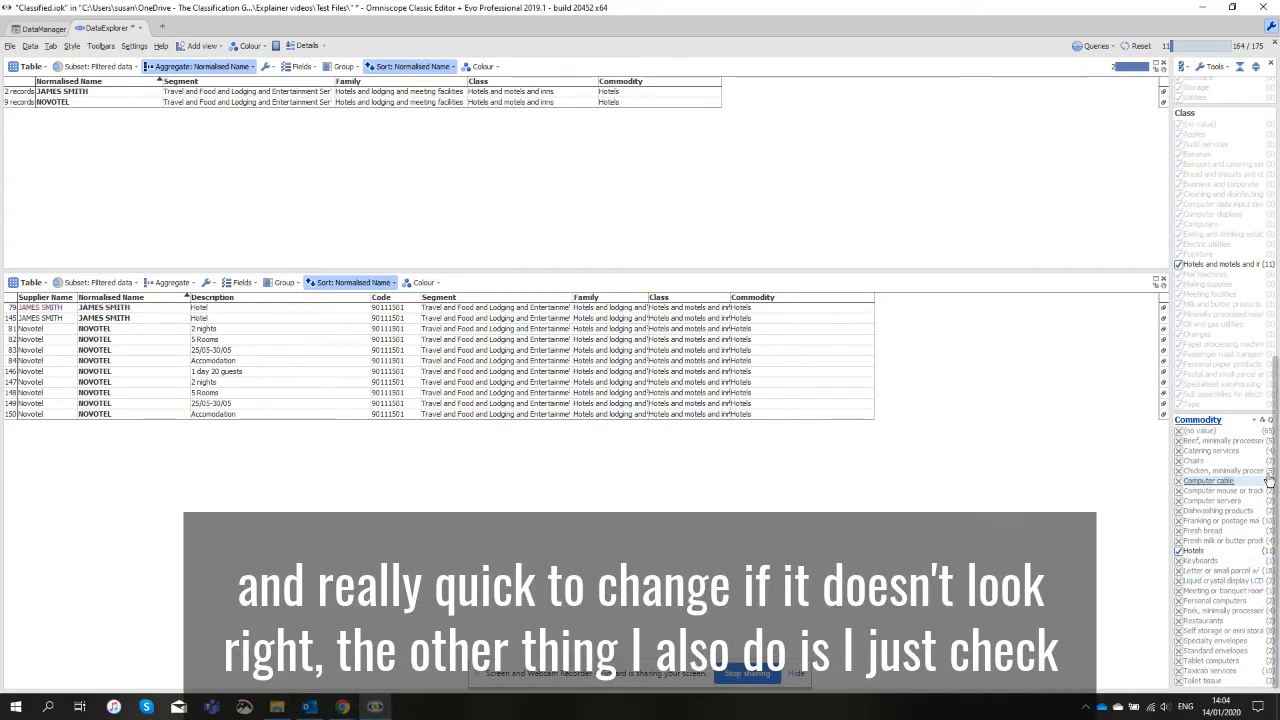
{"action": "left_click", "coordinate": [1268, 422]}
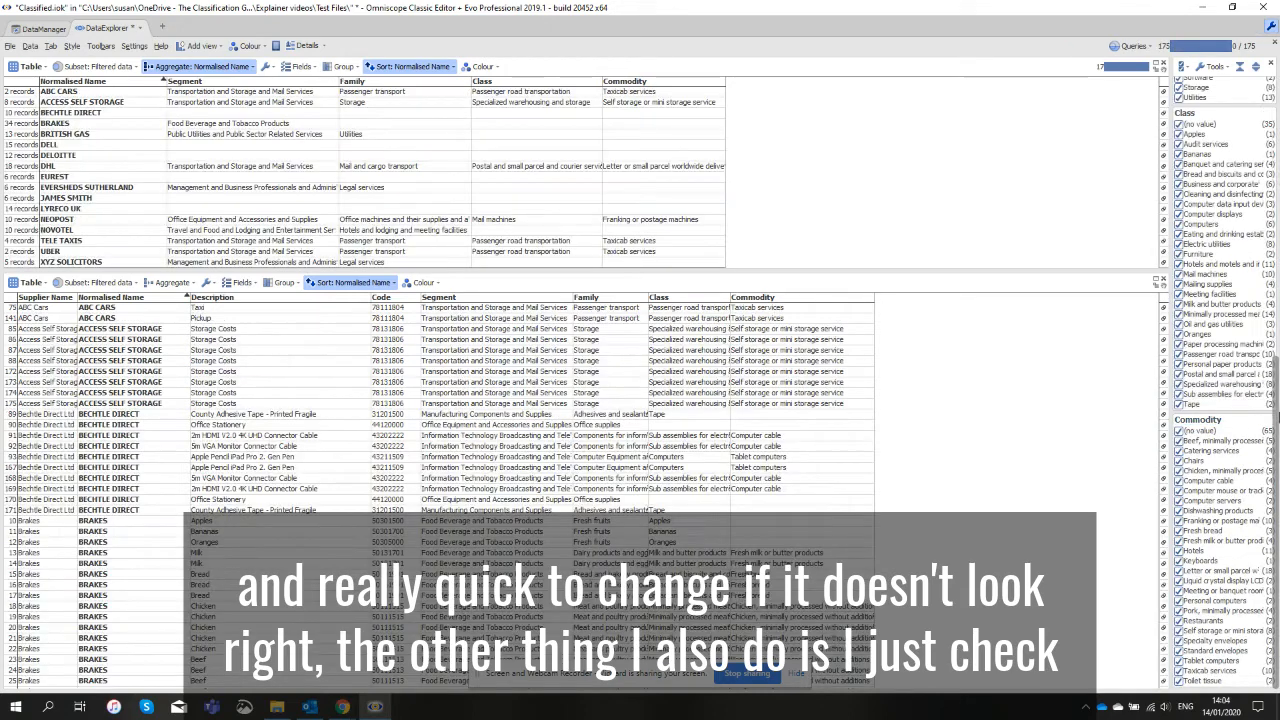
{"action": "scroll", "coordinate": [1220, 230], "scroll_direction": "up", "scroll_amount": 10}
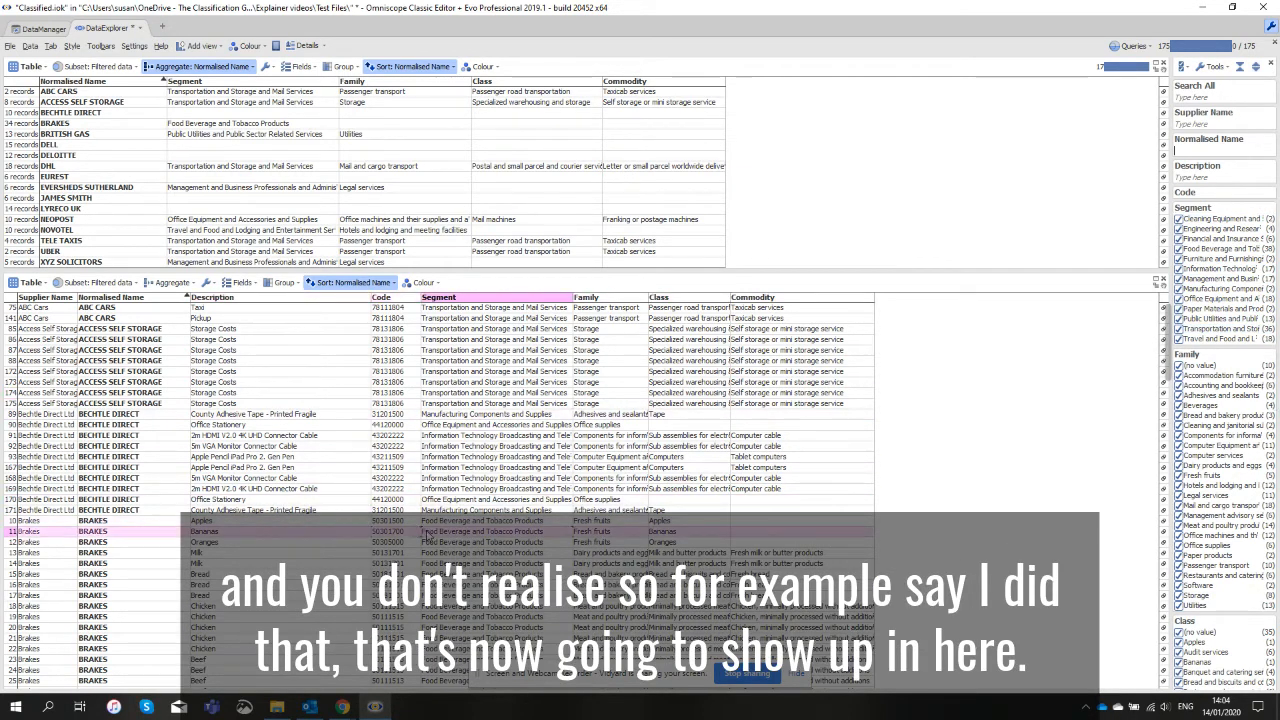
Overwrite the Segment of the Brakes Bananas record with "565+6" as a test error, and undo the edit.
{"action": "left_click", "coordinate": [490, 532]}
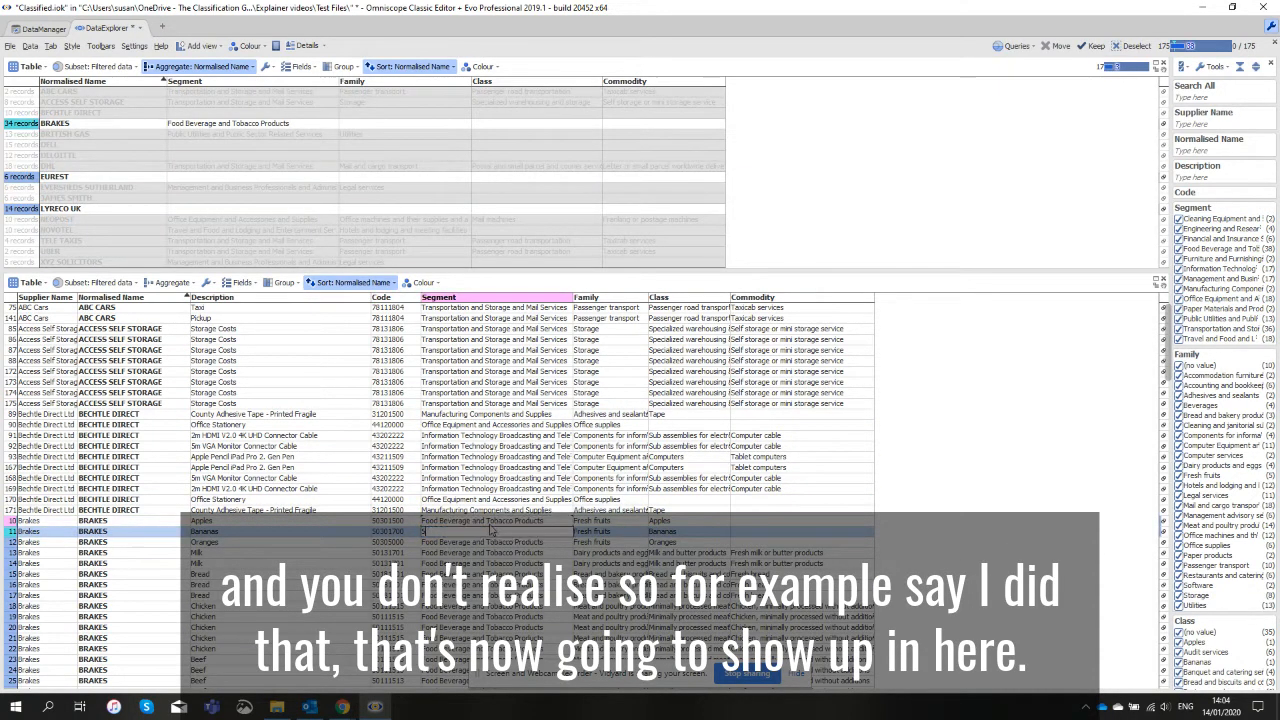
{"action": "left_click", "coordinate": [490, 542]}
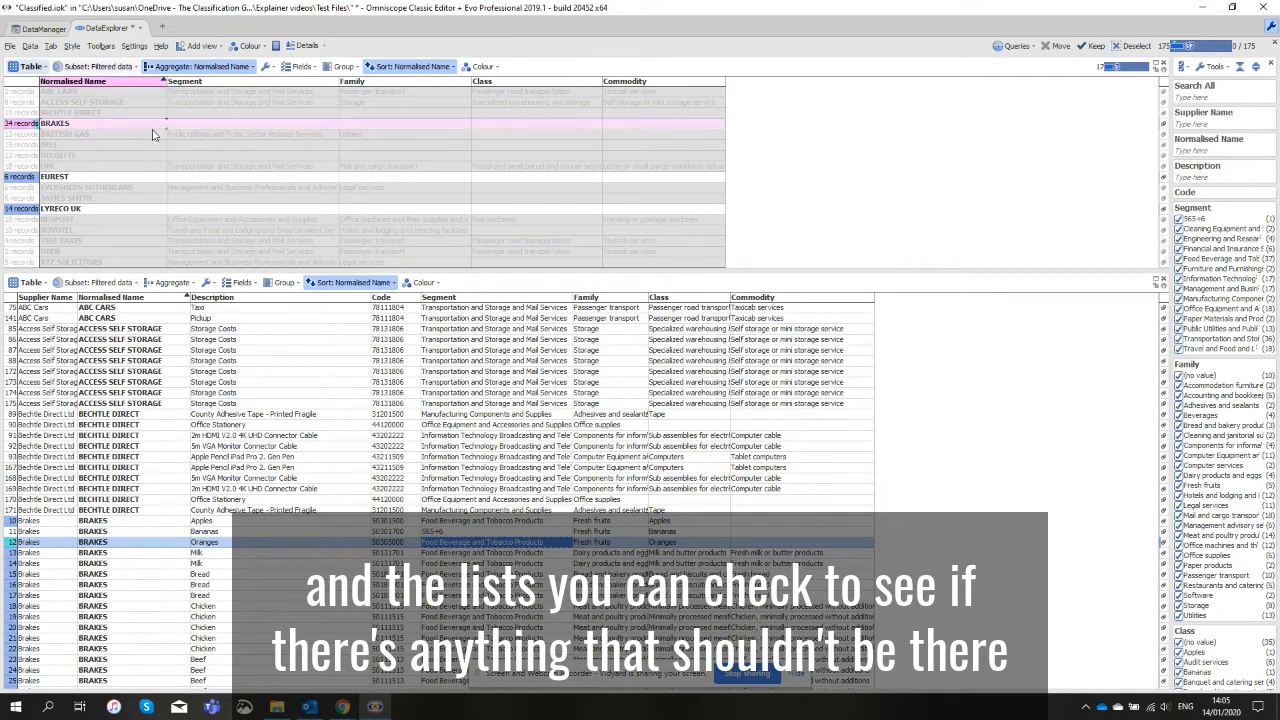
{"action": "left_click", "coordinate": [30, 46]}
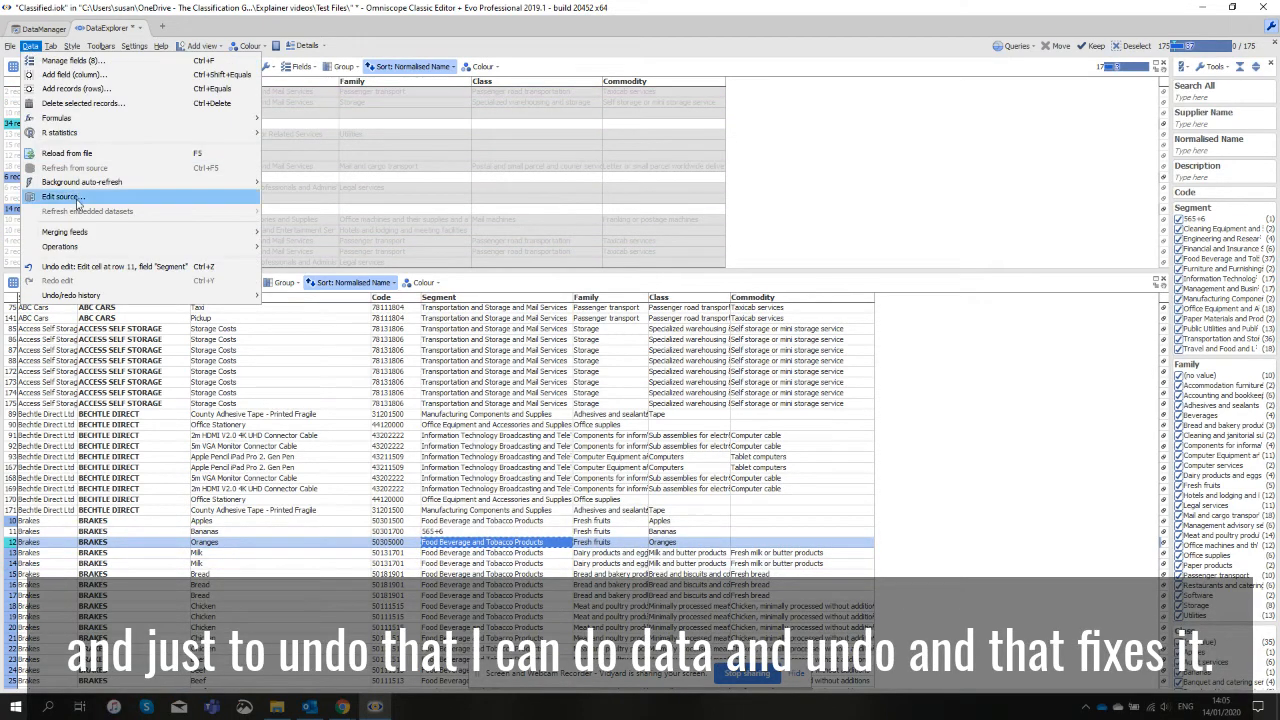
{"action": "left_click", "coordinate": [92, 267]}
{"action": "left_click", "coordinate": [590, 553]}
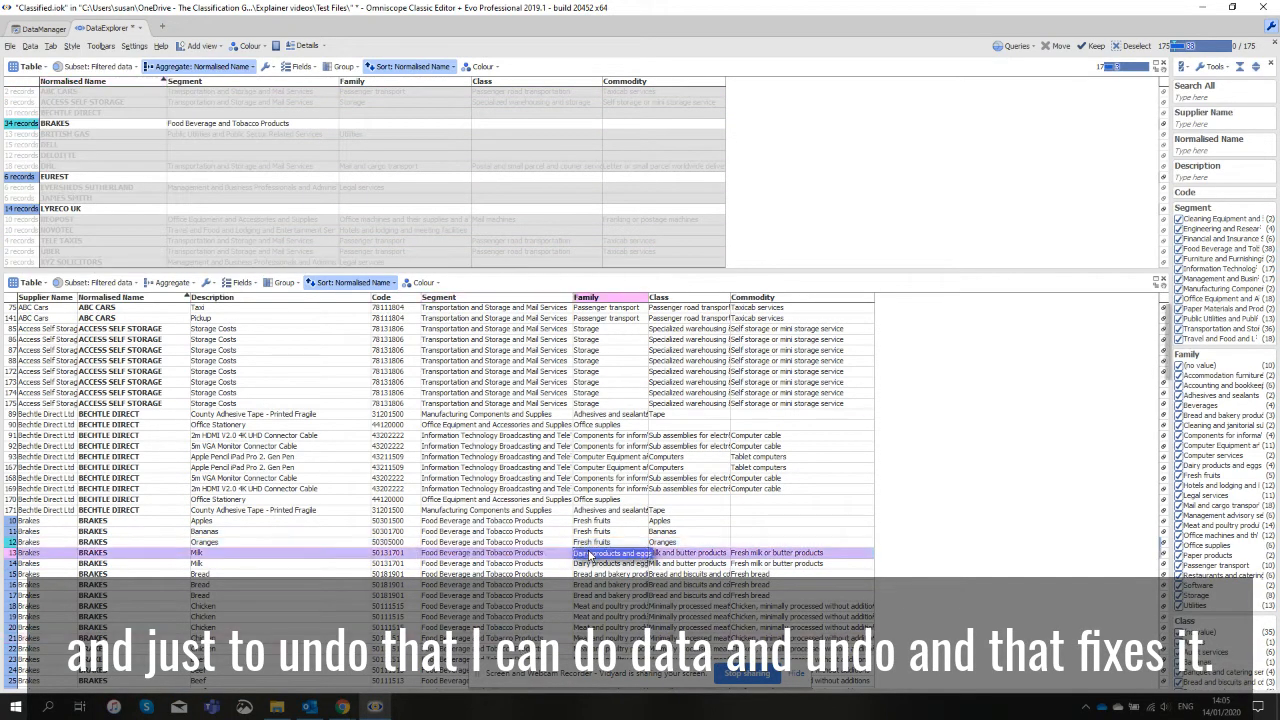